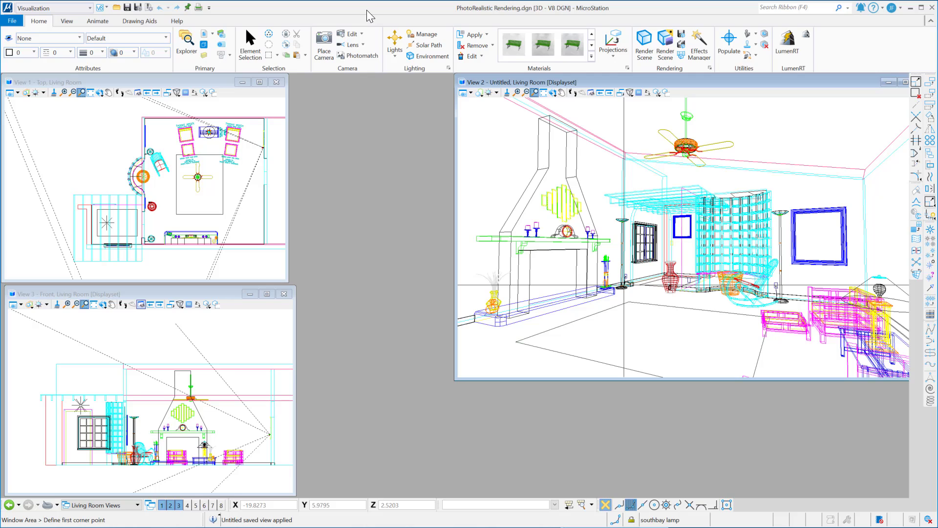
Step: Keep Visualization selected as the active workflow
left_click(62, 8)
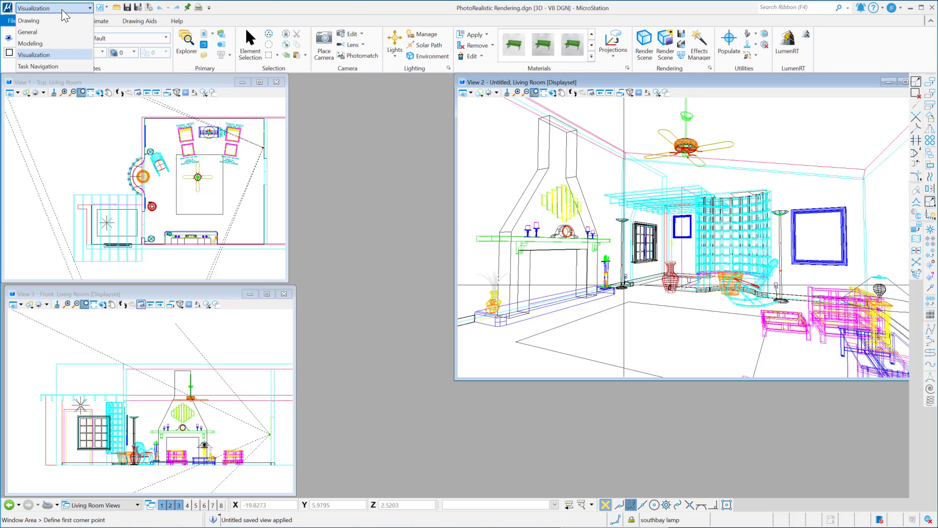
left_click(46, 52)
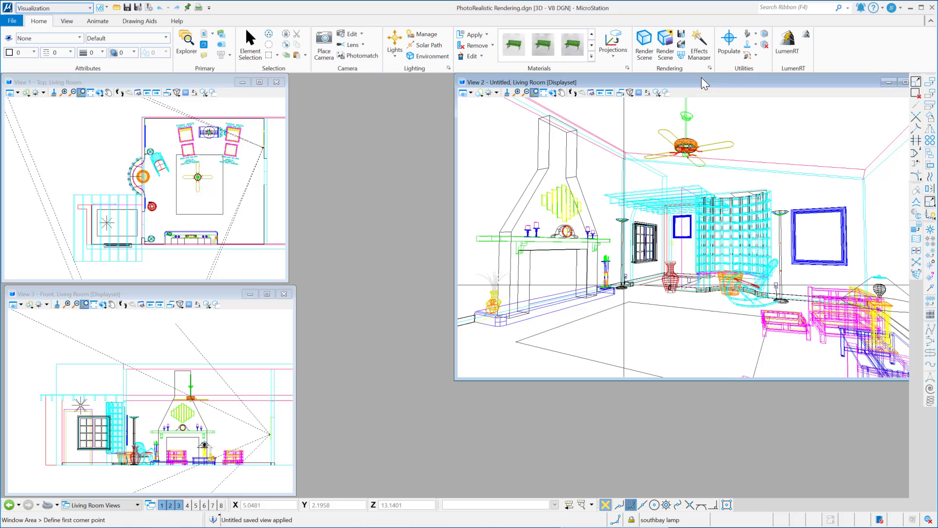
Step: Run a Vue render of the living room and browse the Previous Renders thumbnails
left_click(668, 40)
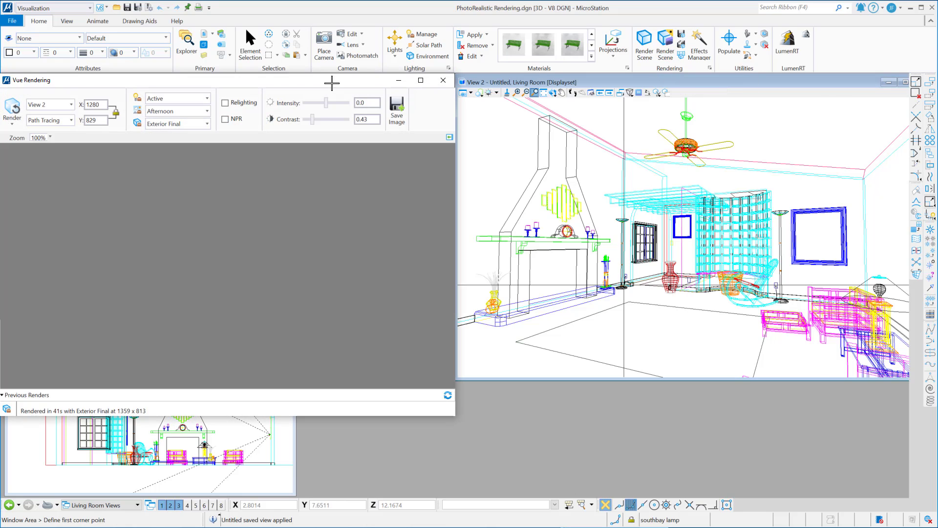
left_click_drag(286, 80, 394, 71)
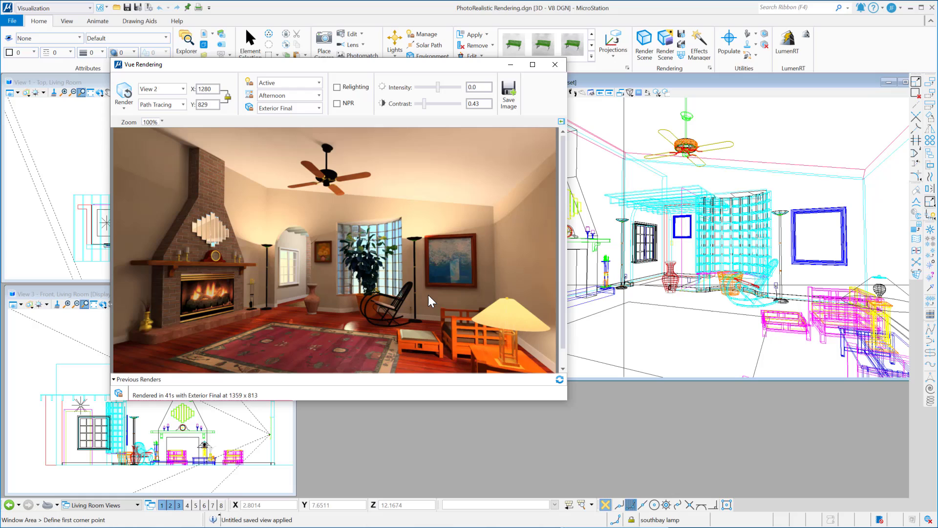
left_click(114, 379)
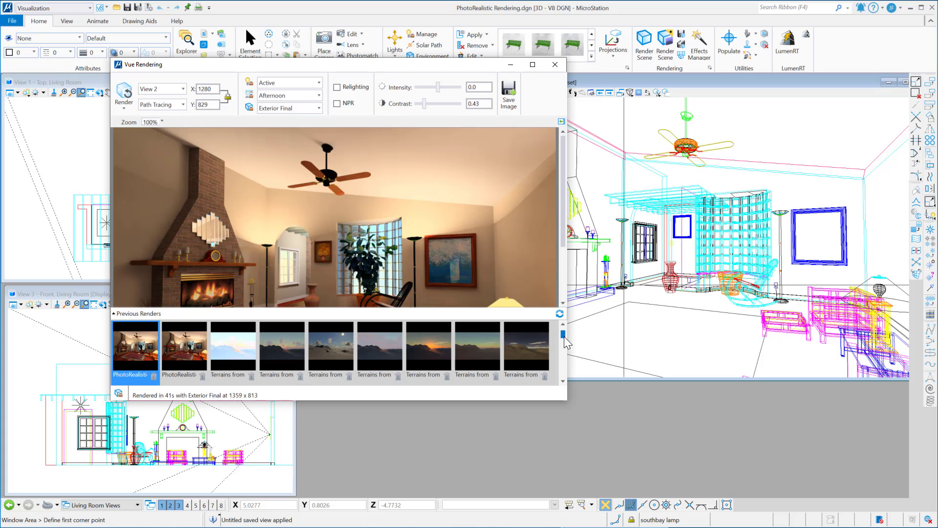
left_click_drag(563, 336, 552, 360)
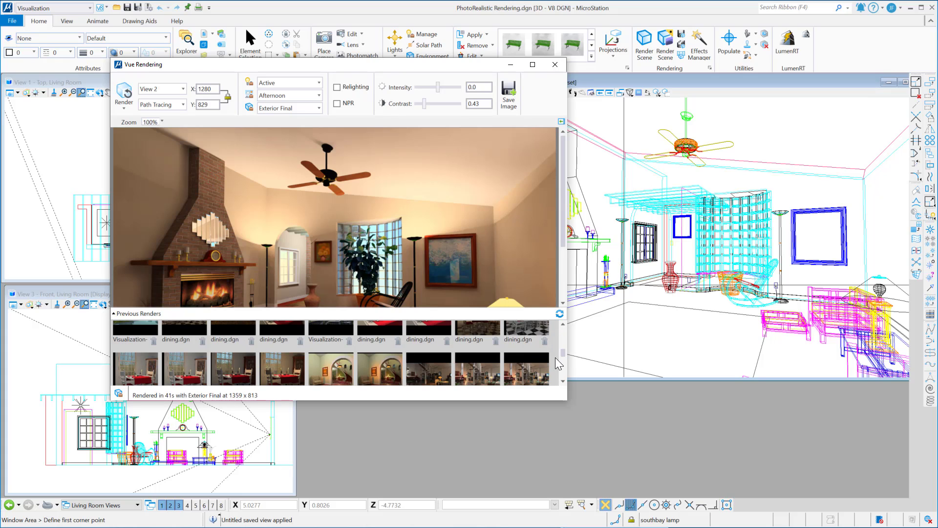
scroll(554, 356, "up", 2)
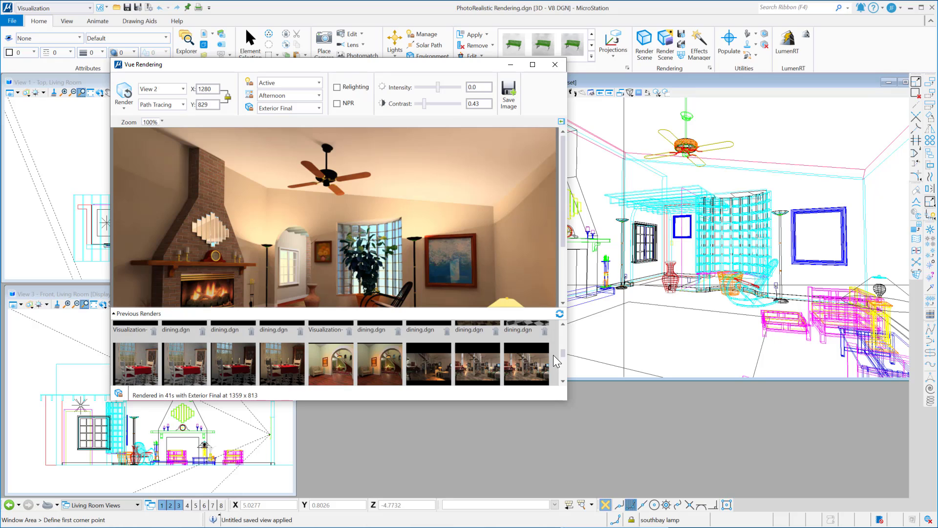
scroll(551, 350, "up", 1)
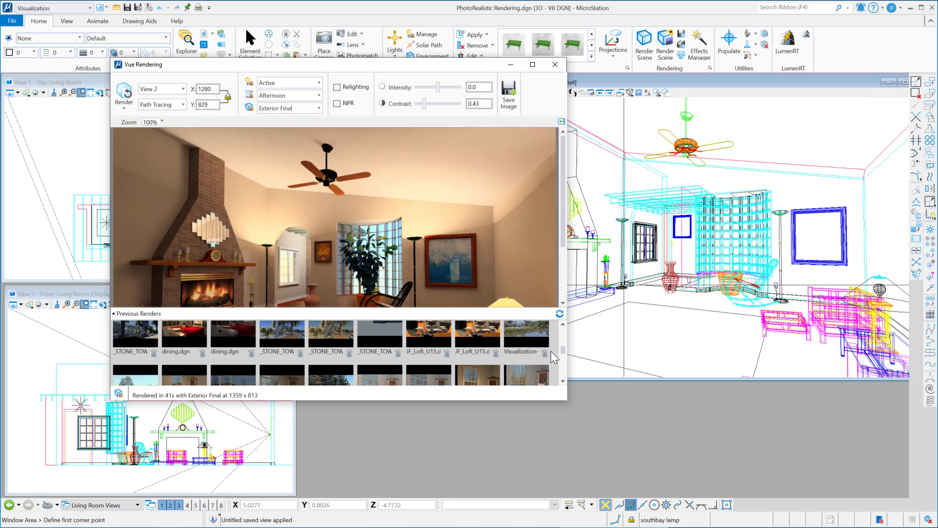
scroll(553, 350, "down", 1)
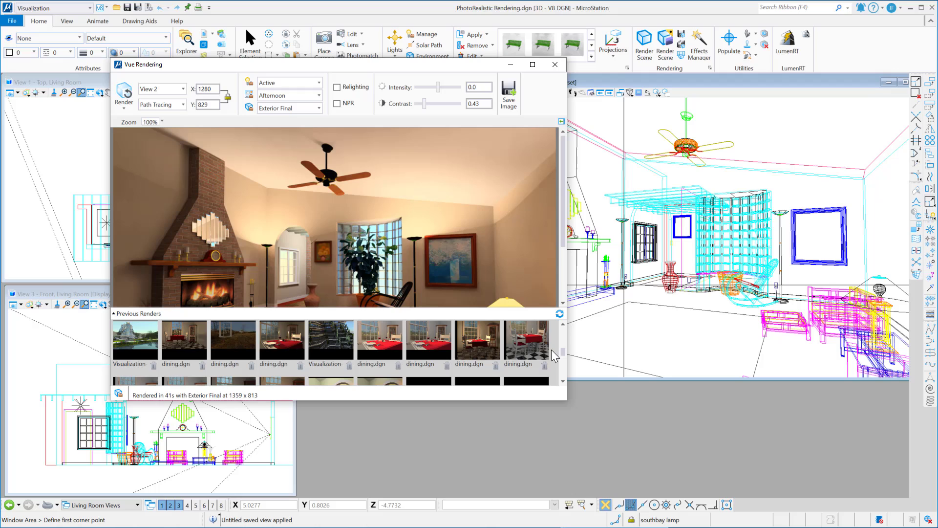
mouse_move(327, 335)
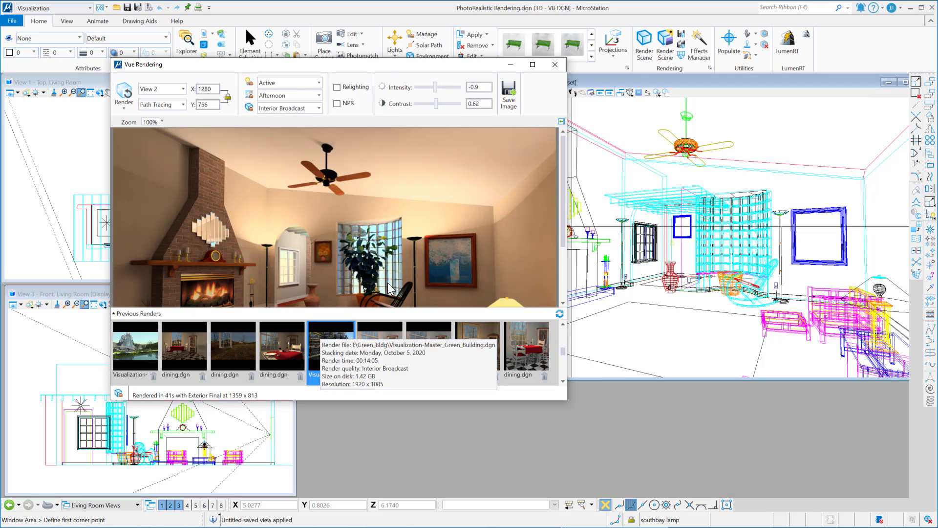
Step: Load the earlier apartment-building render and raise its intensity from -0.9 to 0.2
left_click(331, 343)
scroll(426, 265, "down", 5)
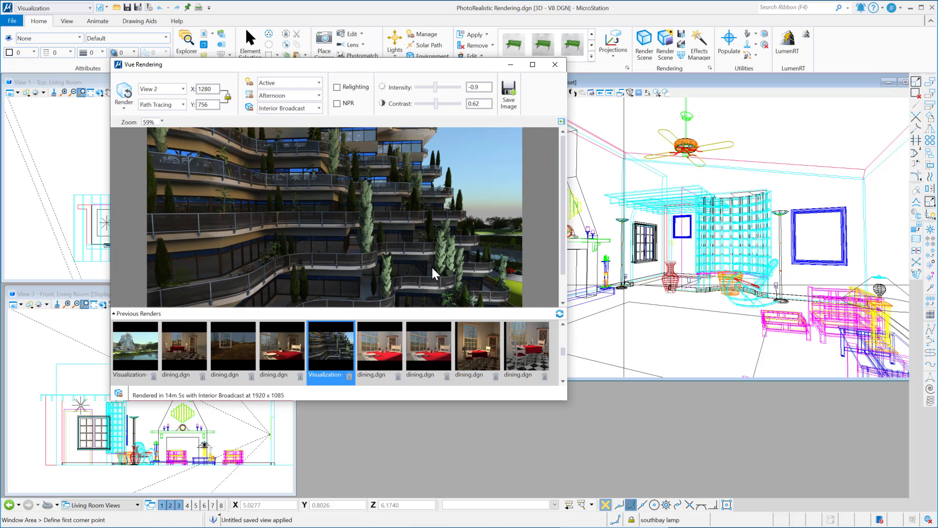
scroll(432, 268, "down", 1)
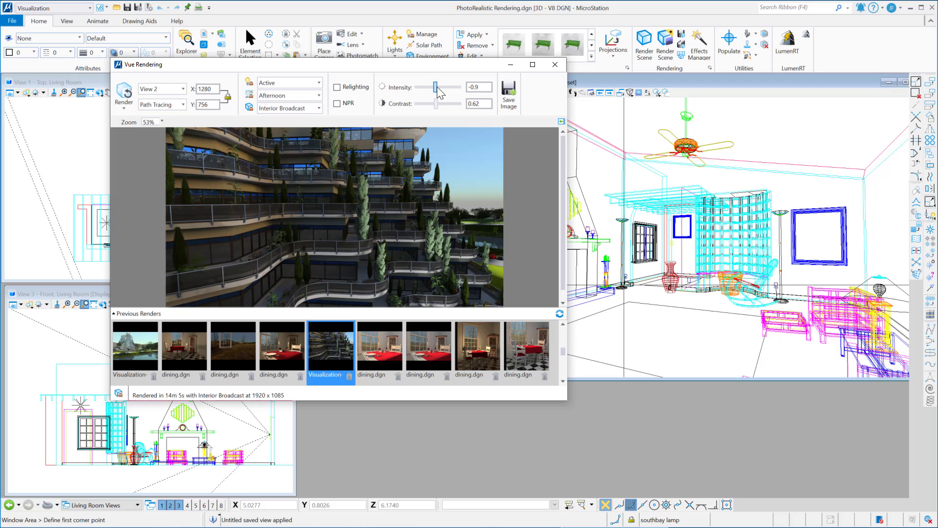
left_click_drag(436, 89, 439, 89)
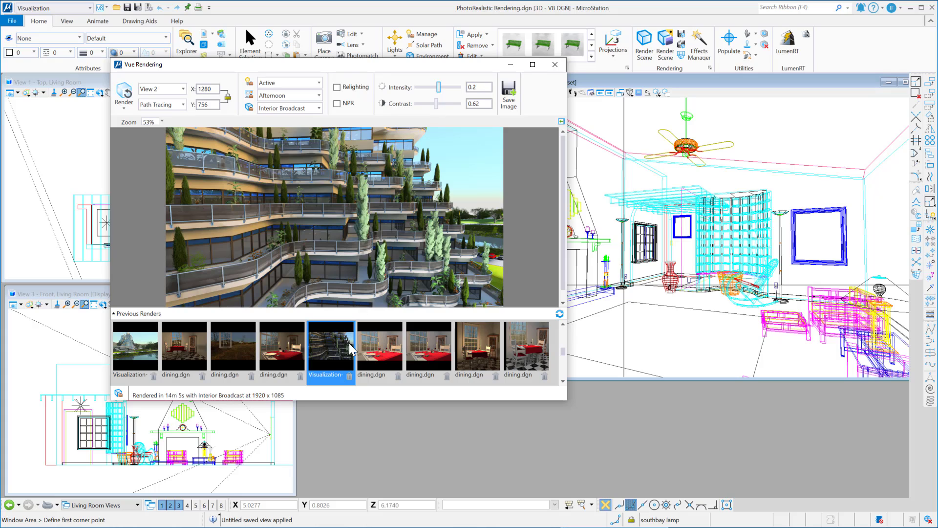
mouse_move(344, 362)
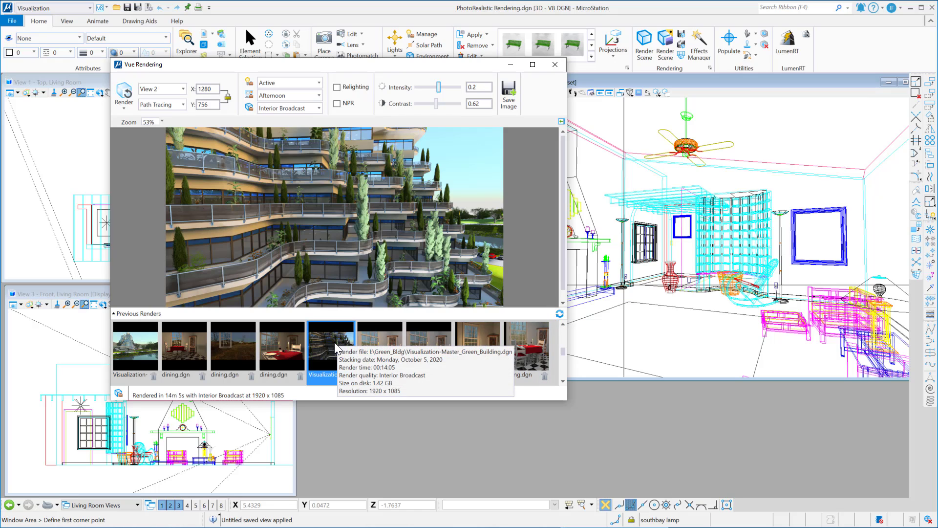
Step: Refresh the building render in history and keep Reinhard tone mapping
right_click(335, 342)
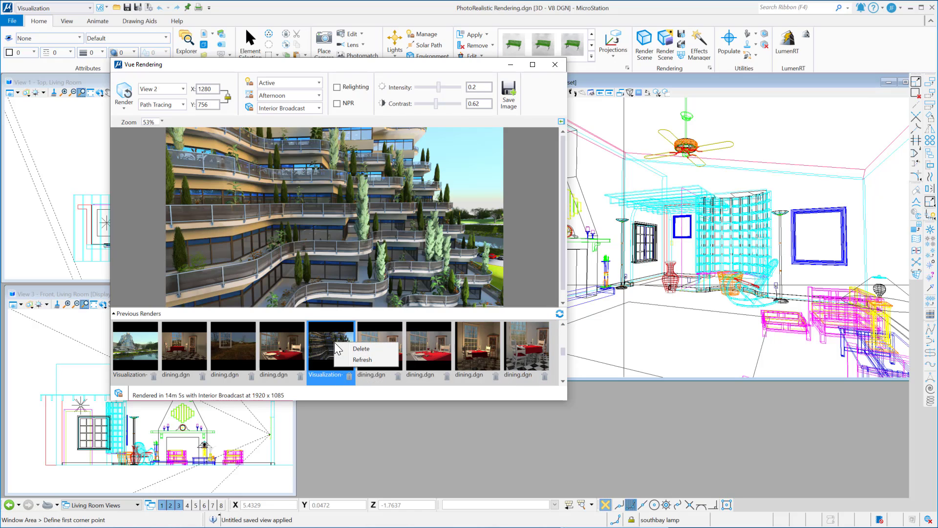
left_click(353, 359)
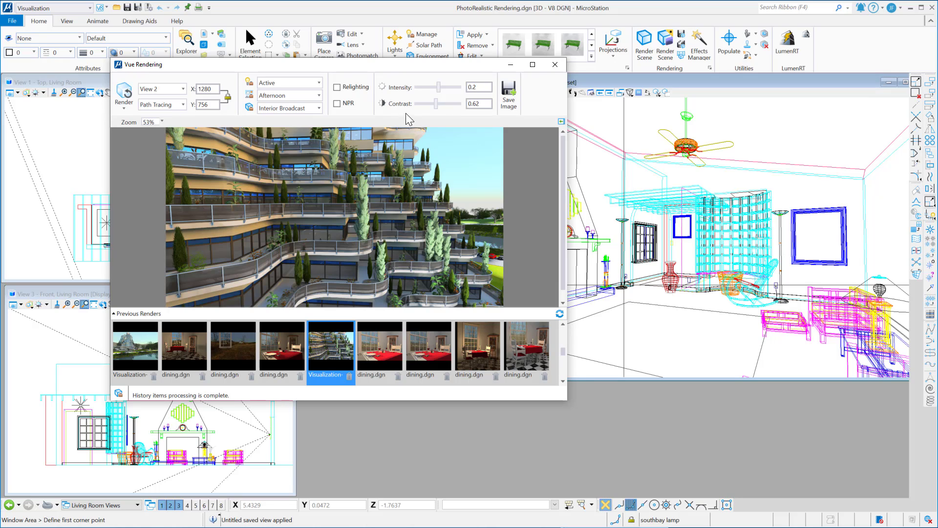
left_click(383, 87)
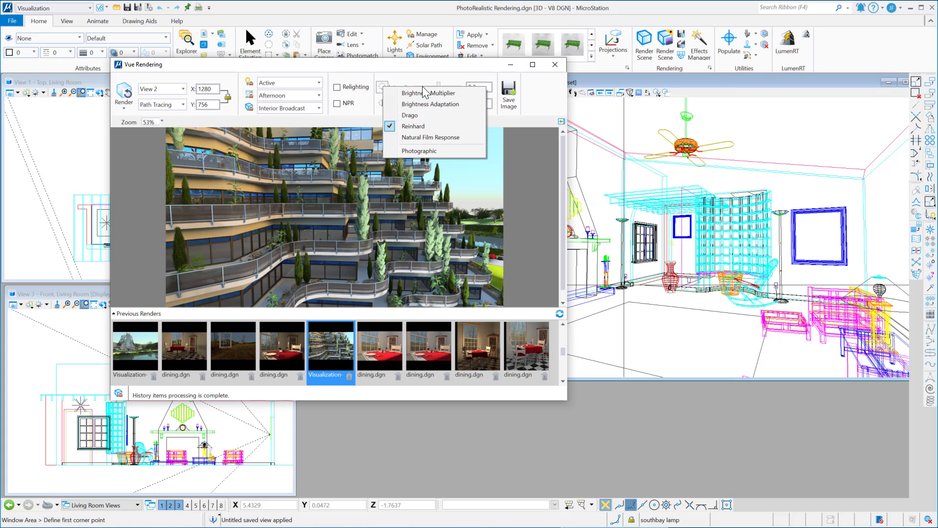
left_click(422, 126)
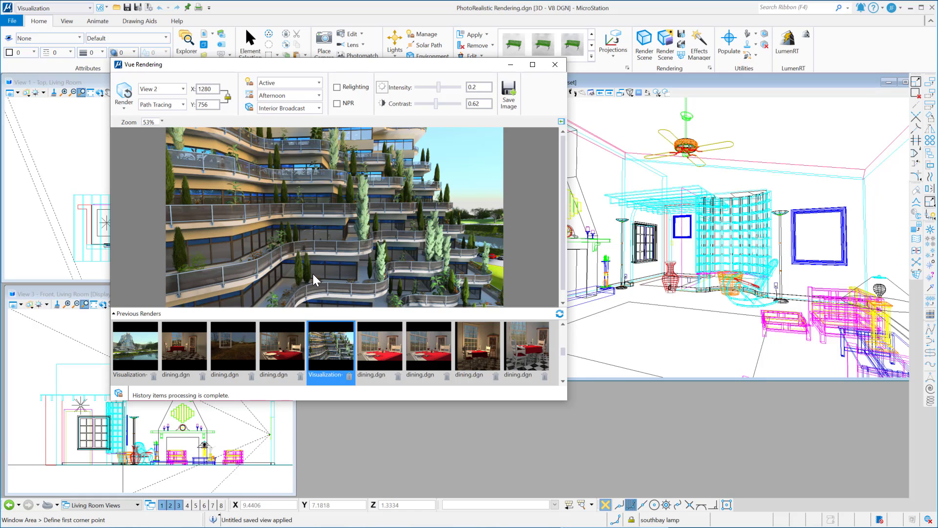
left_click_drag(362, 66, 259, 84)
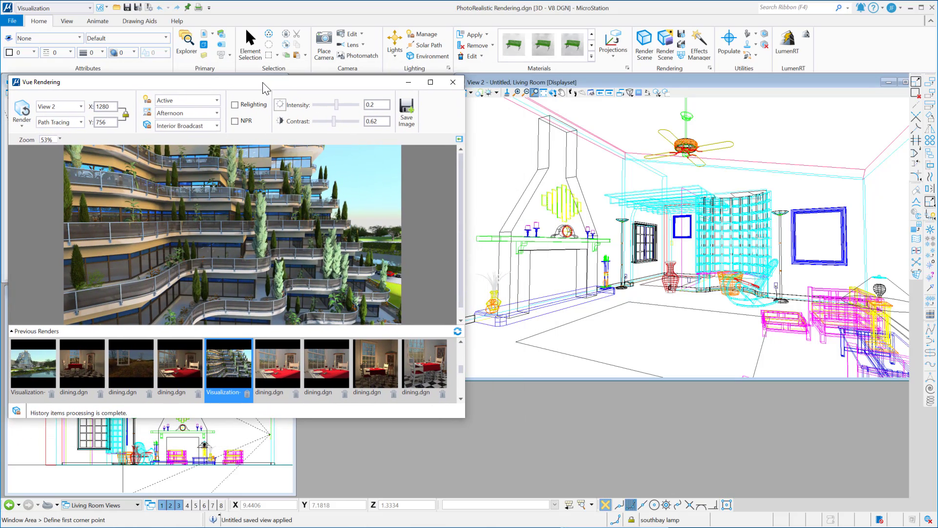
Step: Keep View 2 as the view to render
left_click(508, 93)
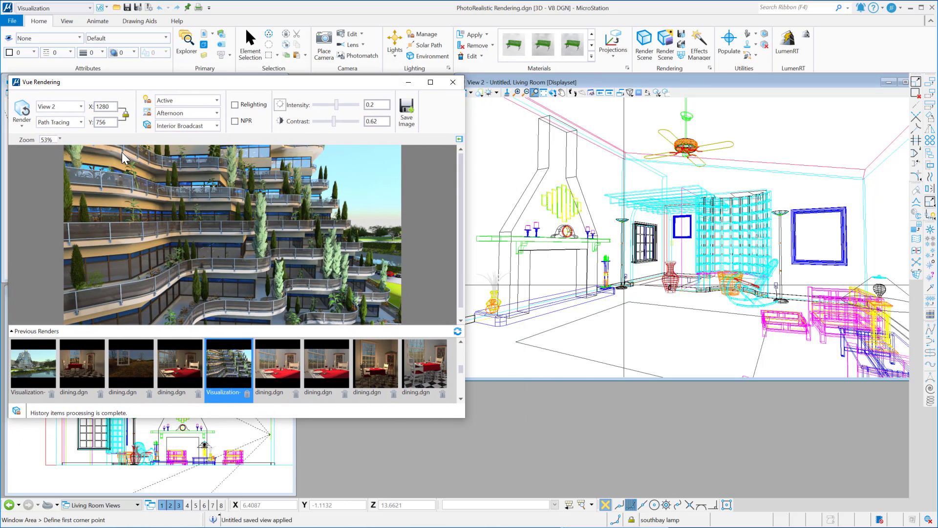
left_click(80, 110)
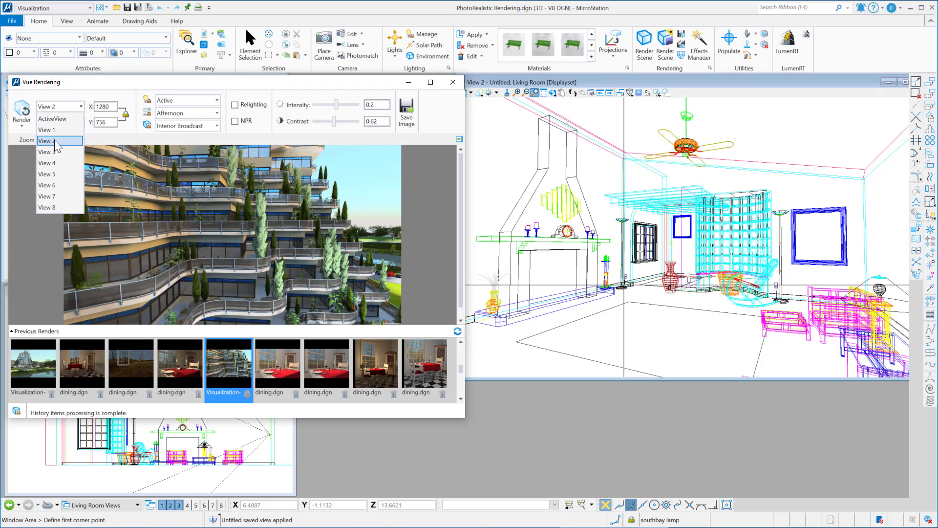
left_click(55, 140)
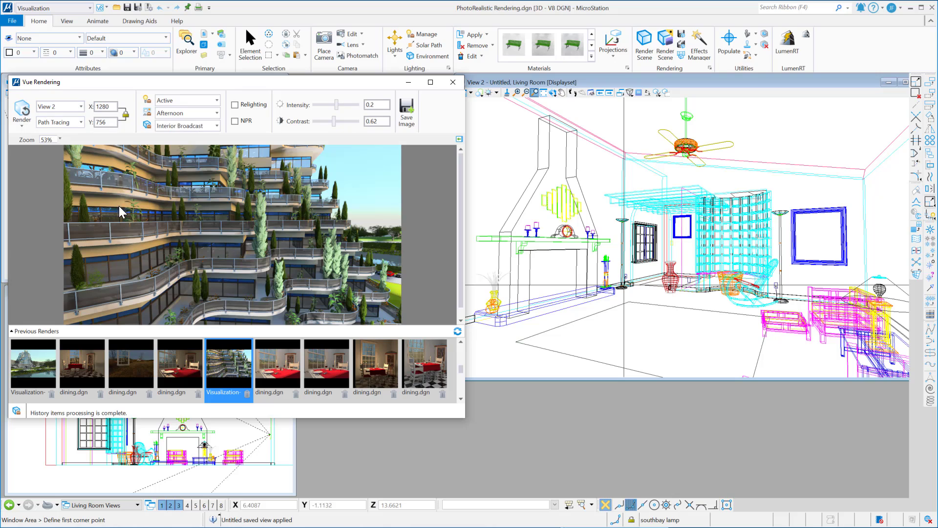
Step: Set the render method to Path Tracing instead of Ray Tracing
left_click(80, 123)
left_click(54, 145)
left_click(77, 124)
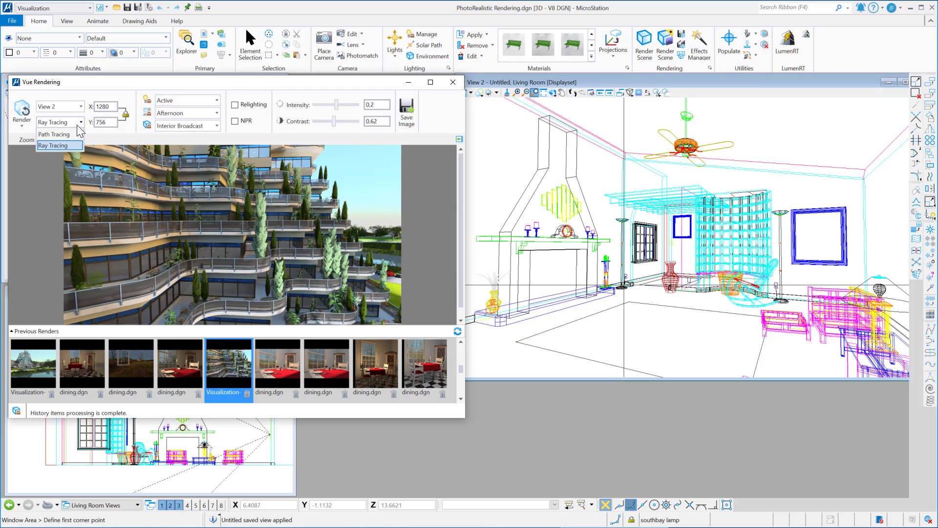
left_click(51, 135)
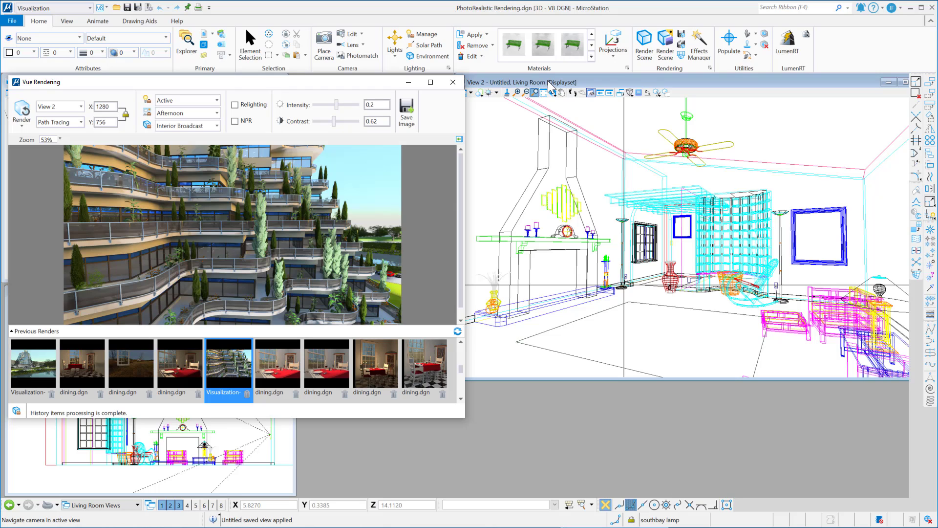
left_click(534, 92)
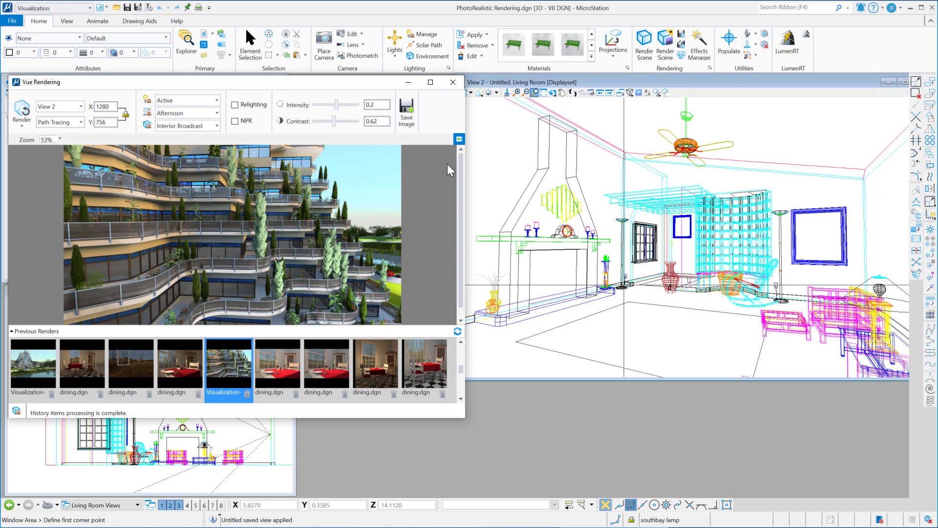
Step: Show post-render settings, preview Monochrome, then return to Full Color
left_click(459, 138)
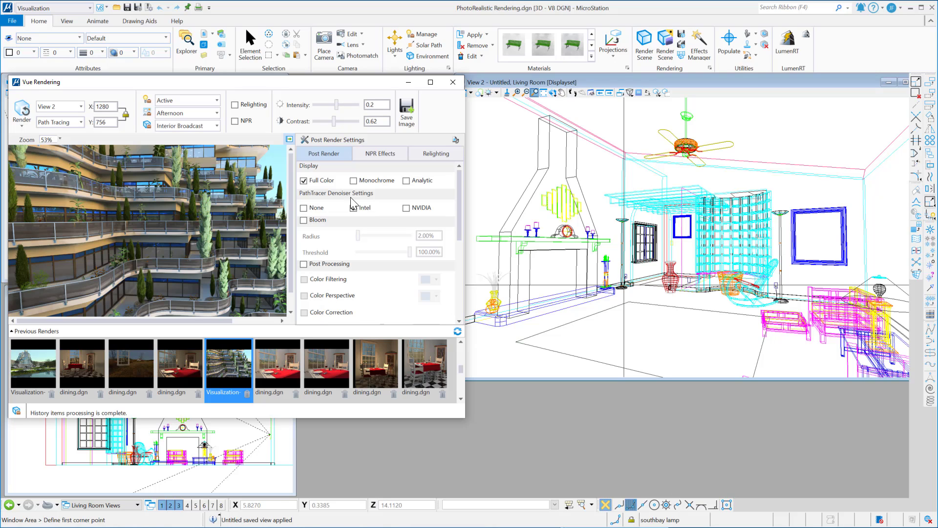
left_click(353, 181)
left_click(304, 181)
scroll(379, 290, "down", 5)
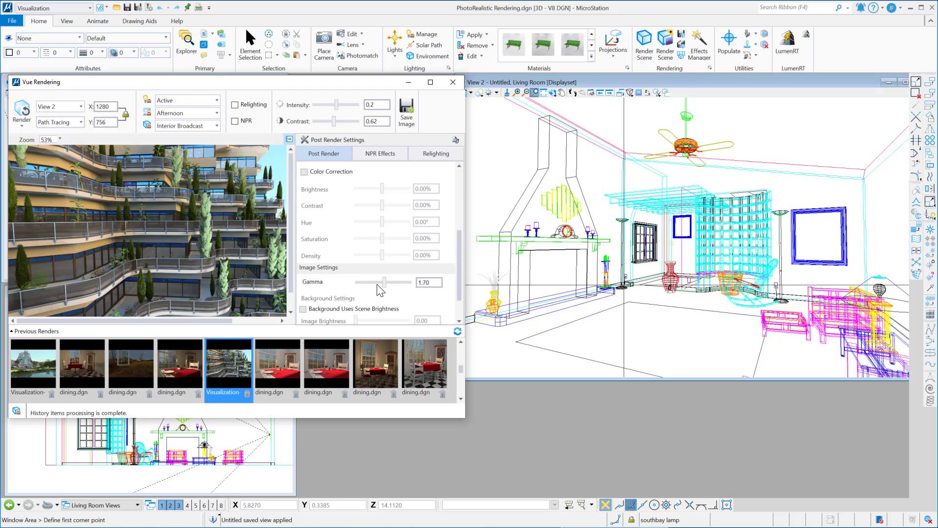
scroll(379, 290, "up", 3)
scroll(379, 292, "up", 2)
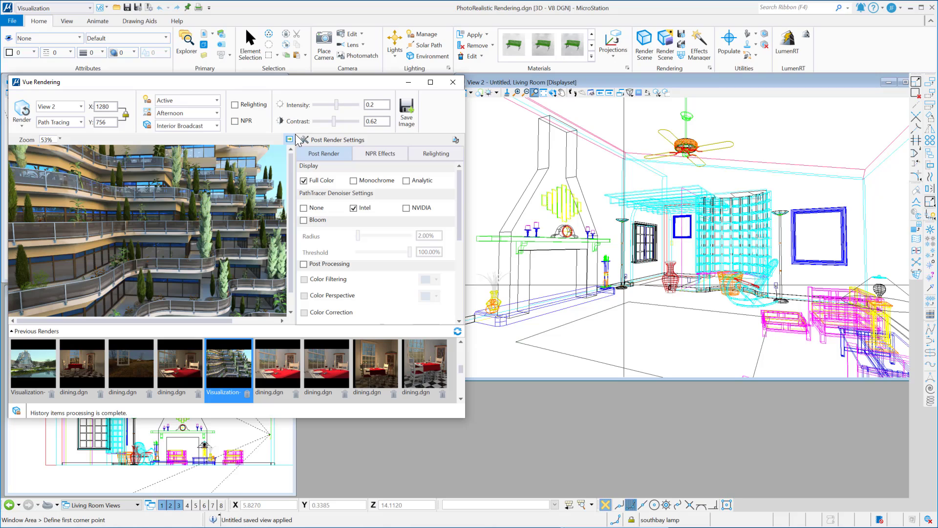
Step: Leave both Relighting and NPR turned off
left_click(235, 105)
left_click(235, 121)
left_click(235, 104)
Step: Switch to Fast Preview rendering with the Exterior Final quality preset
left_click(22, 125)
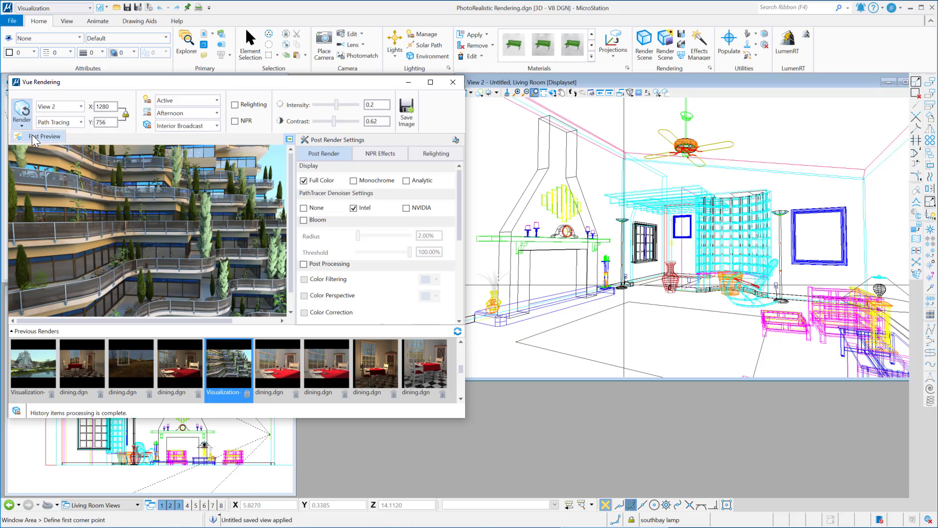
left_click(32, 137)
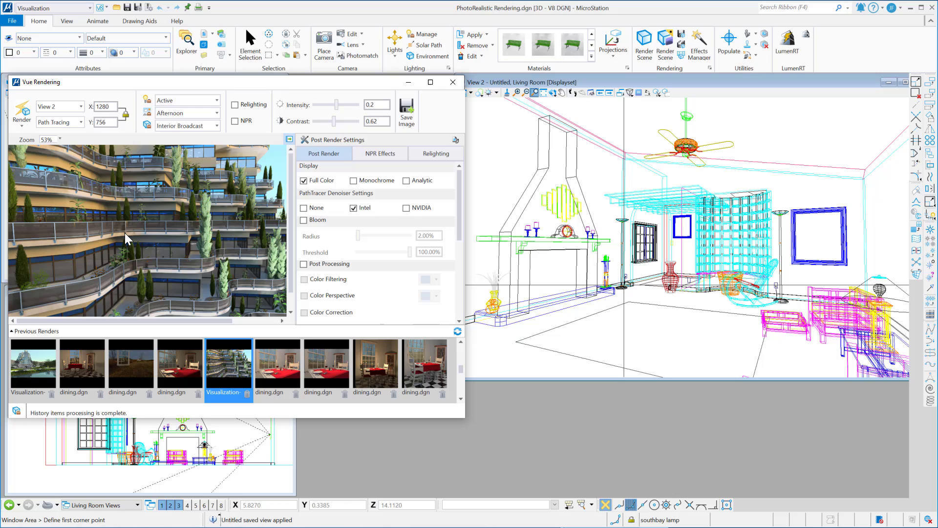
left_click(217, 125)
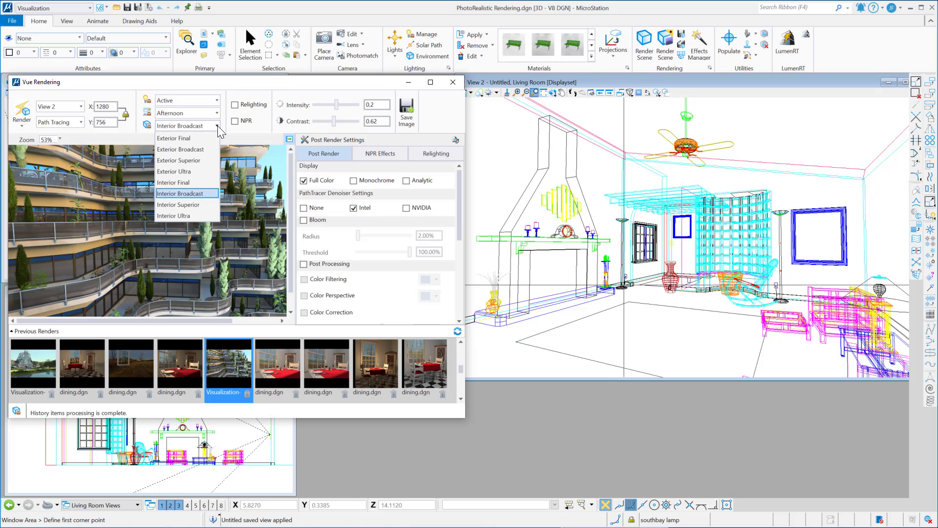
left_click(180, 138)
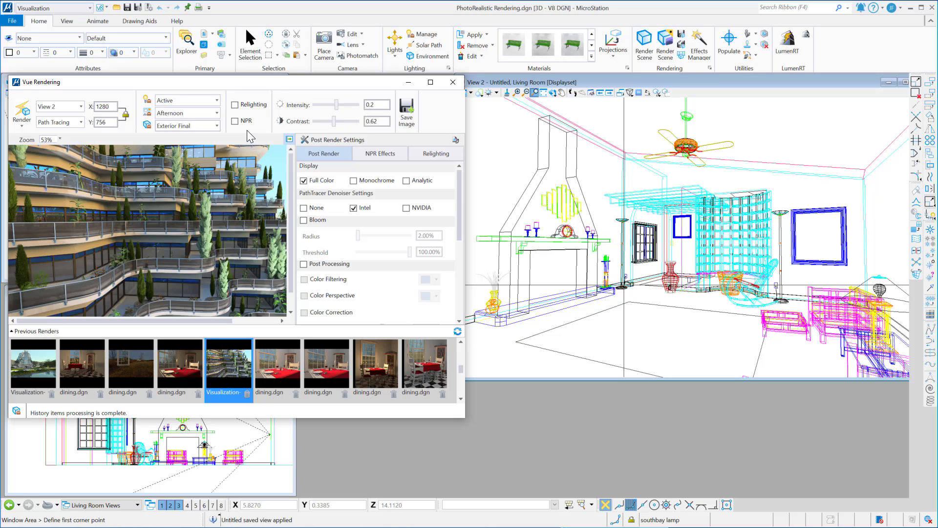
Step: Keep the rendering environment set to Afternoon
left_click(217, 113)
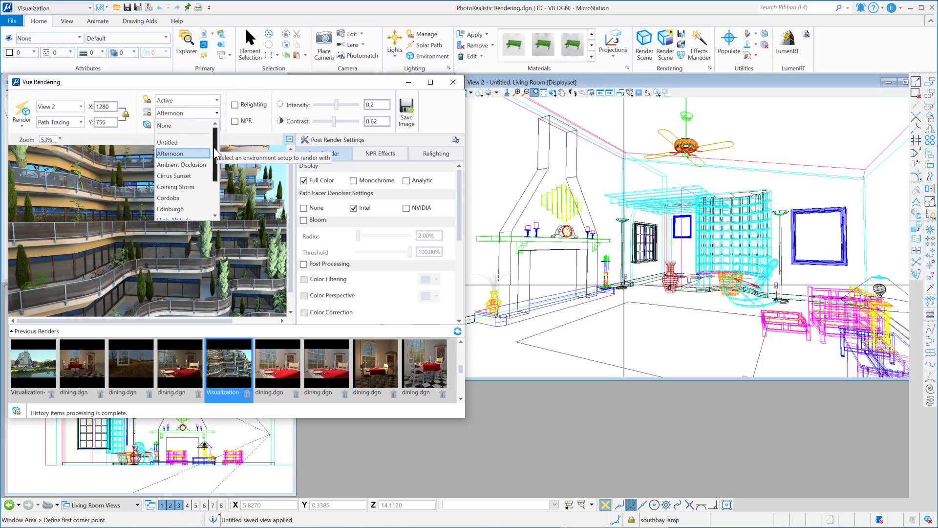
left_click_drag(216, 153, 222, 190)
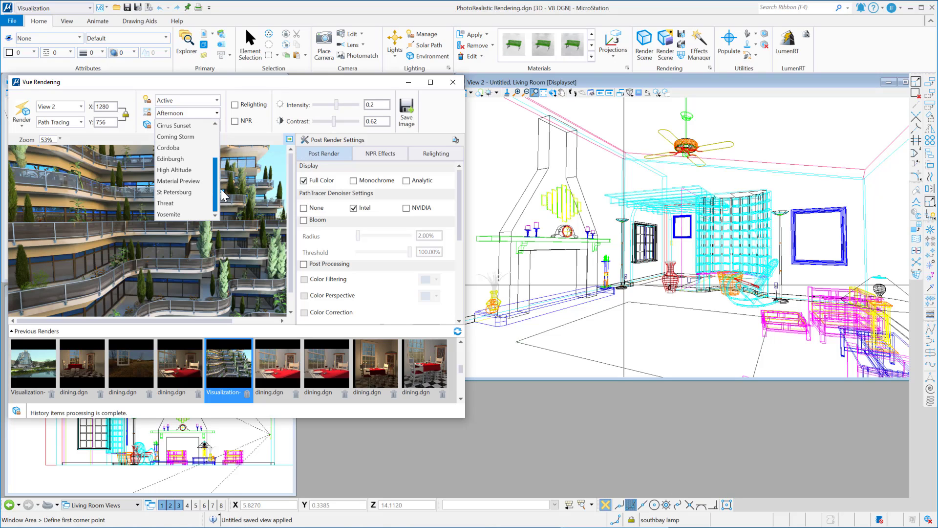
left_click_drag(220, 190, 216, 161)
left_click(179, 209)
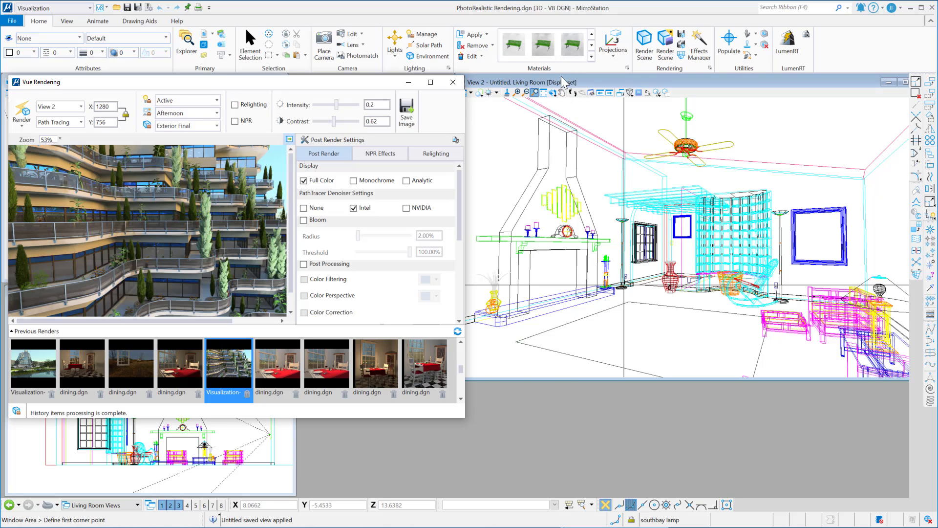
Step: Render the living room and view the preview at 100% zoom
left_click(25, 116)
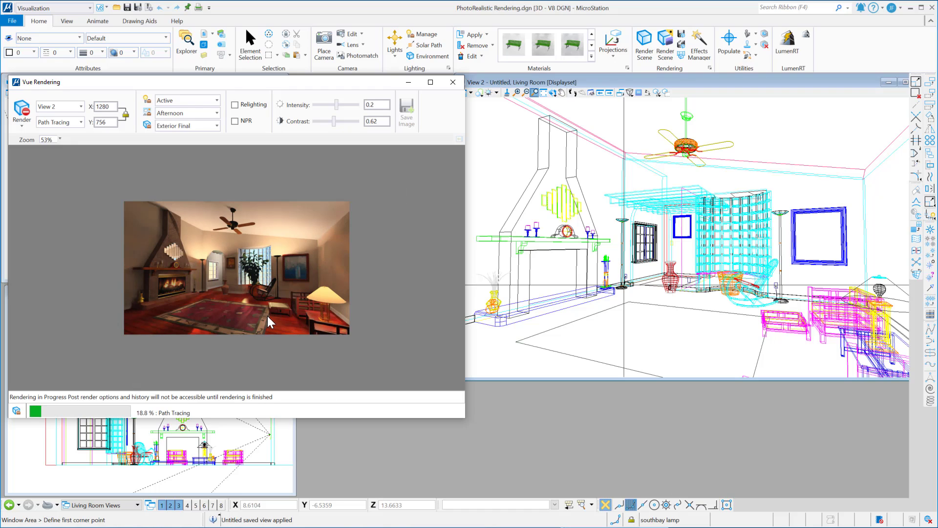
scroll(266, 316, "up", 1)
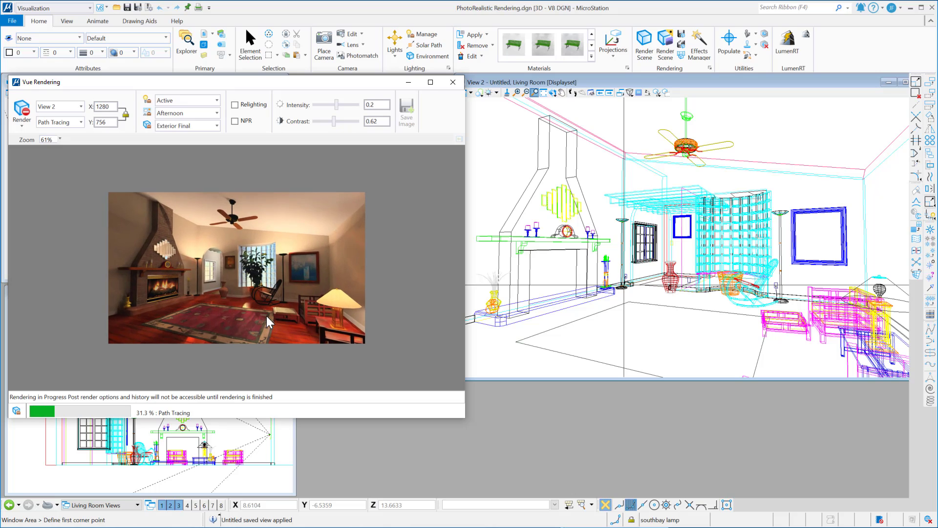
scroll(265, 316, "up", 1)
scroll(266, 316, "up", 1)
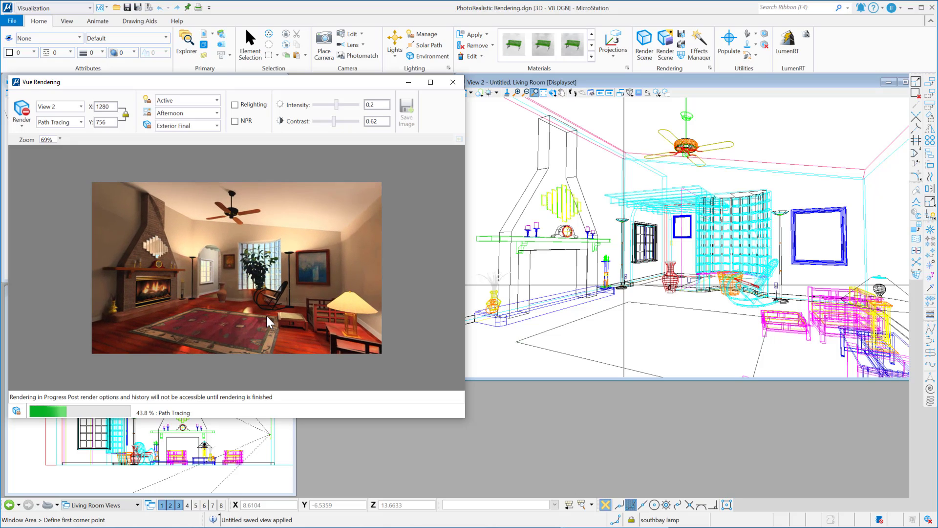
left_click(59, 139)
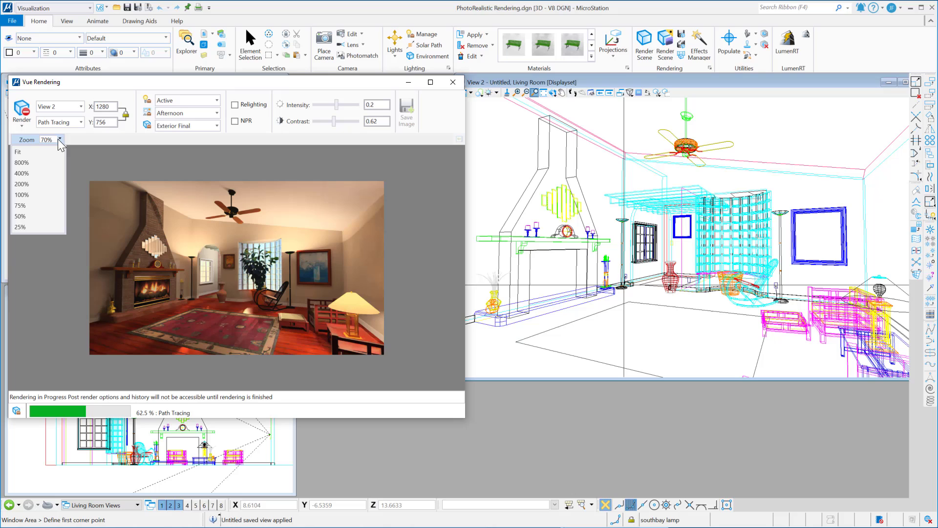
left_click(26, 195)
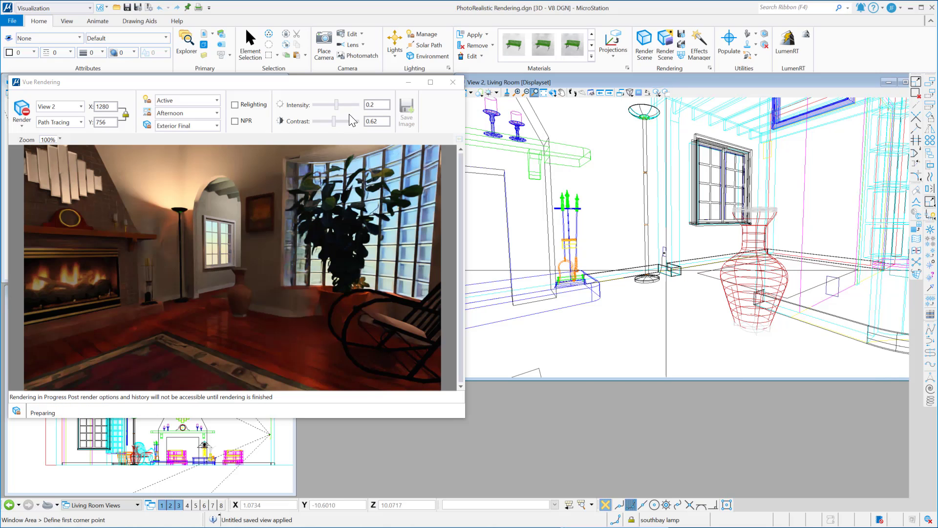
Step: Raise the light intensity to 1.2 and switch to element selection
left_click_drag(336, 105, 339, 105)
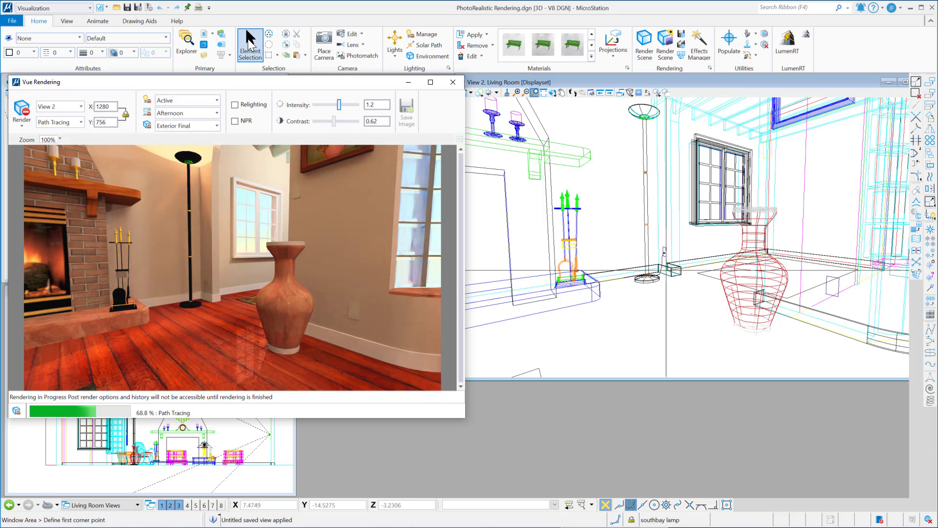
left_click(247, 39)
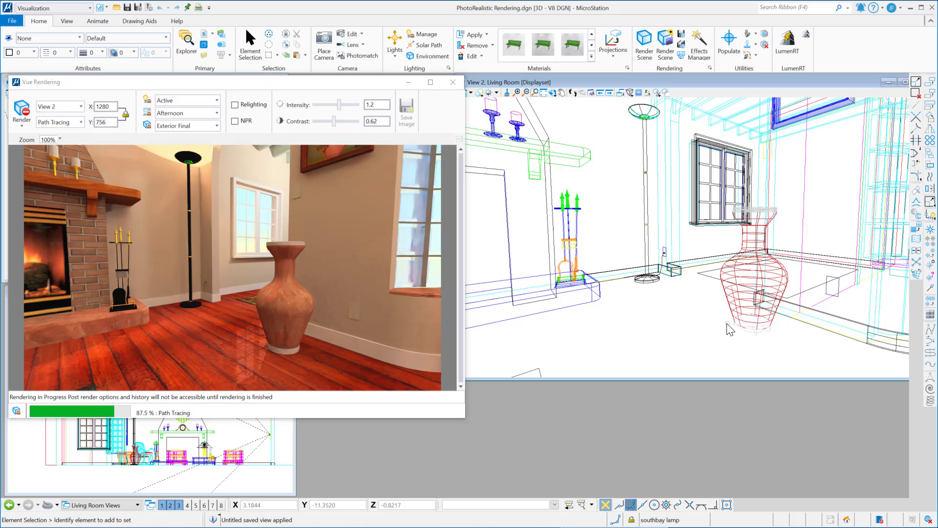
Step: Move the vase from its base point further to the right
left_click(741, 325)
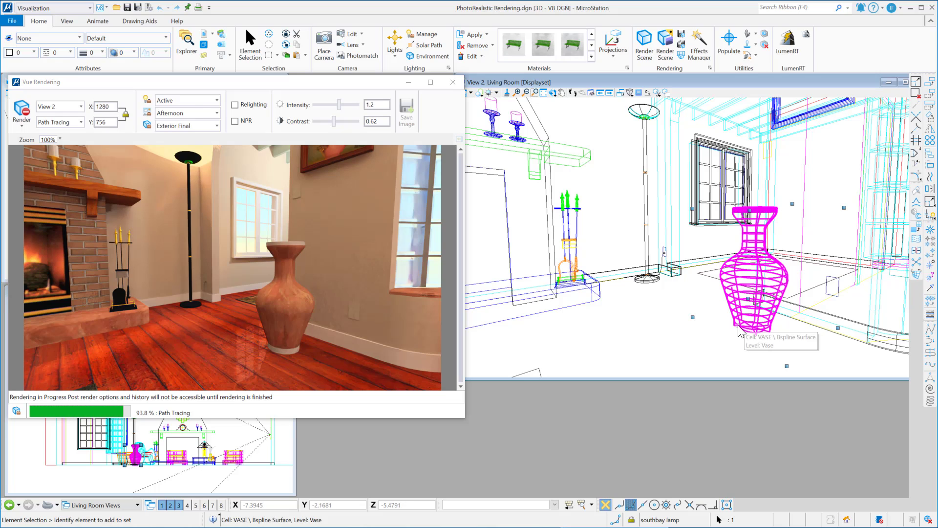
left_click(929, 96)
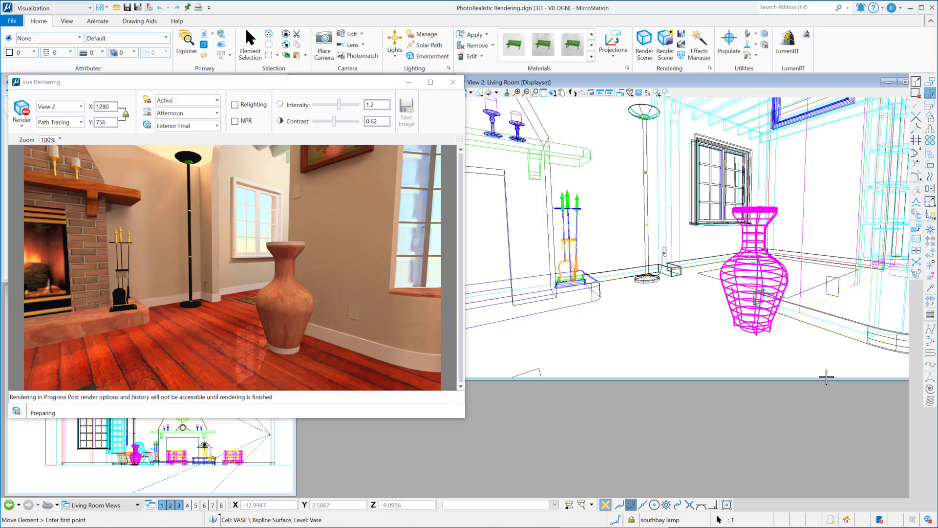
left_click(768, 335)
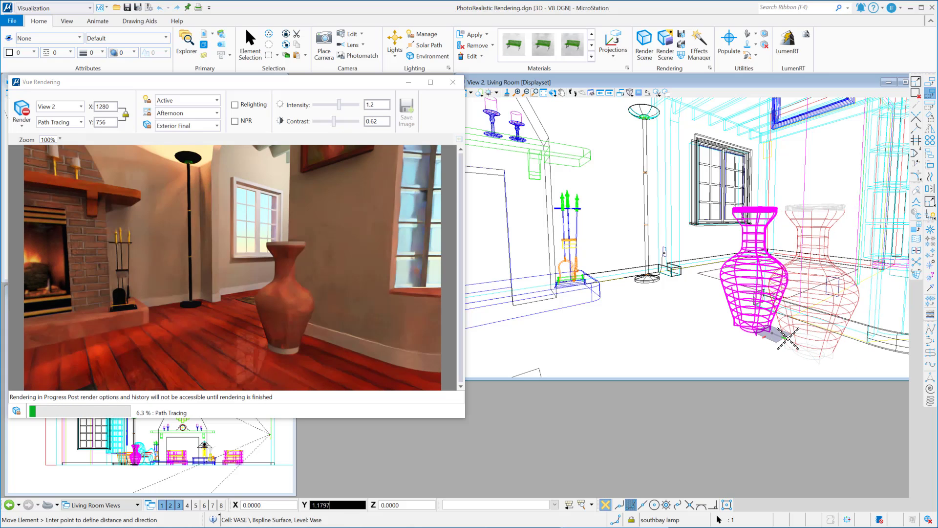
left_click(787, 337)
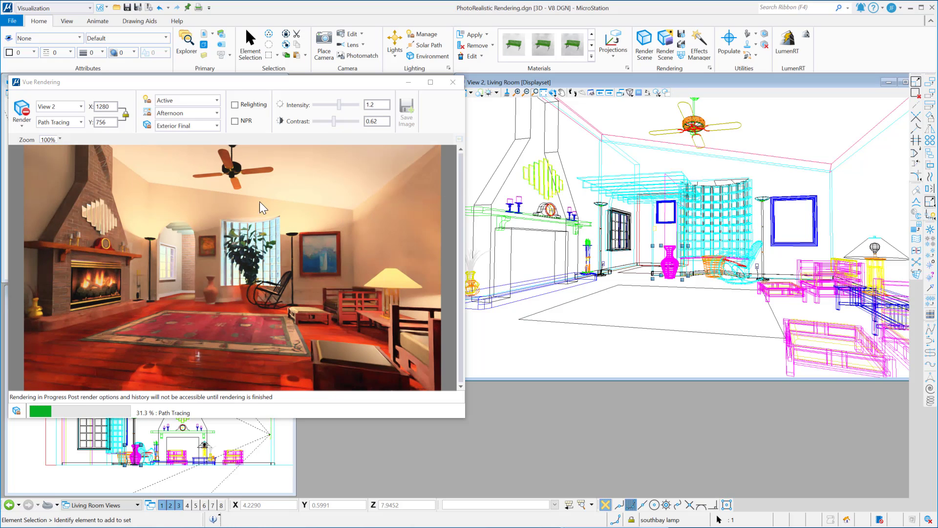
Step: Stop the Exterior Final render, switch to Interior Final, and hide post-render settings
left_click(21, 110)
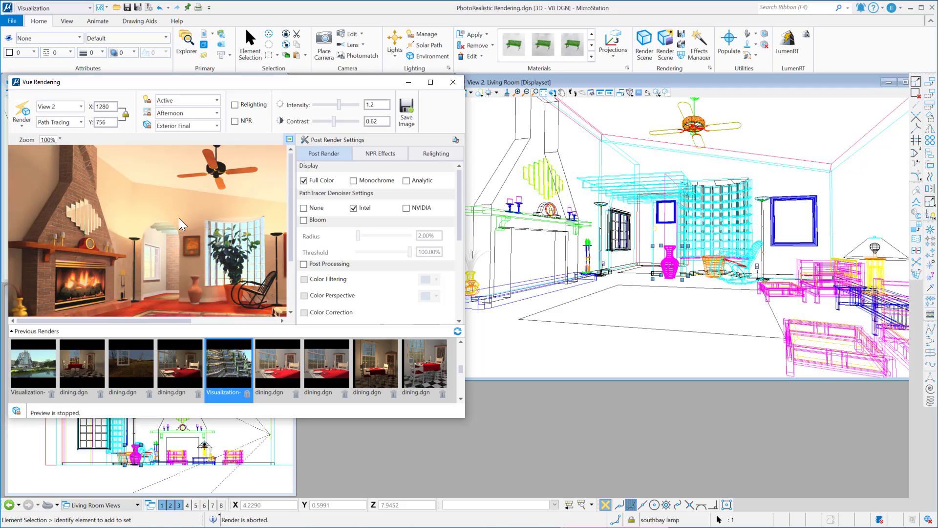
scroll(186, 214, "down", 3)
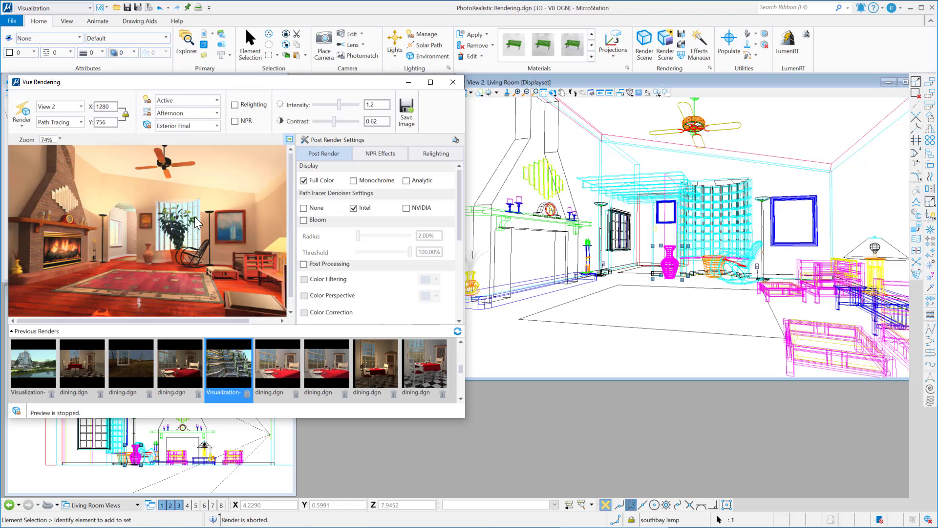
scroll(194, 216, "down", 1)
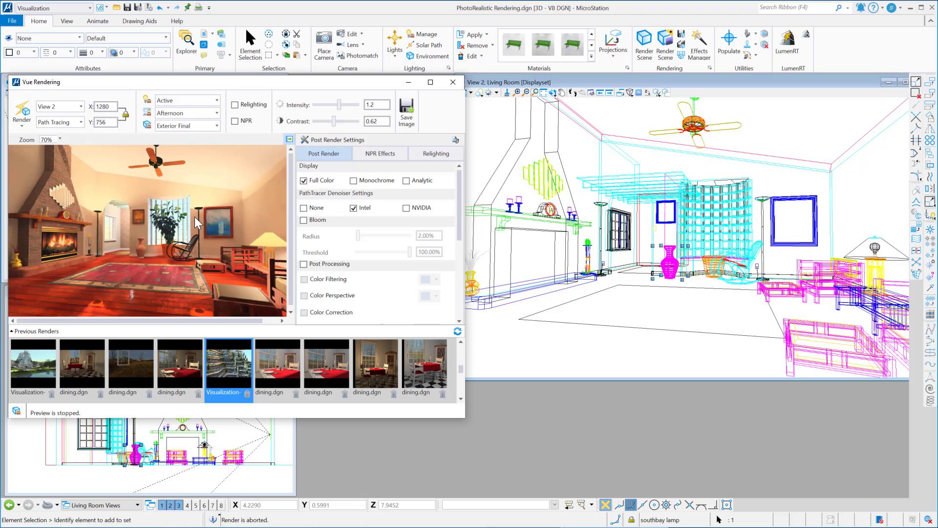
left_click(203, 129)
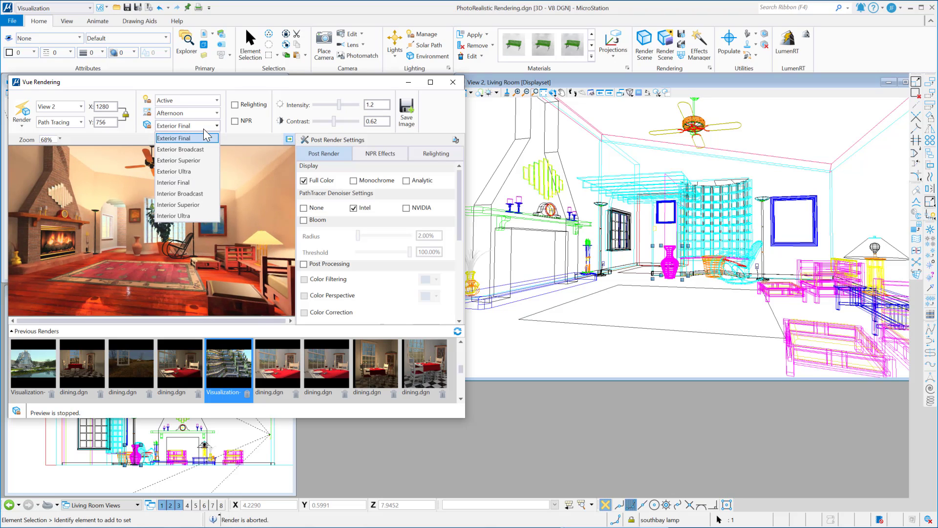
left_click(194, 183)
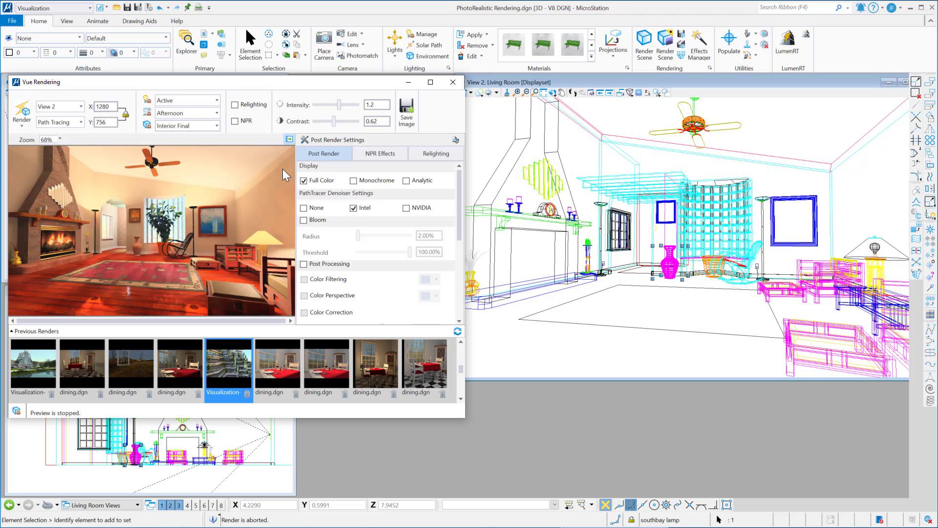
left_click(290, 139)
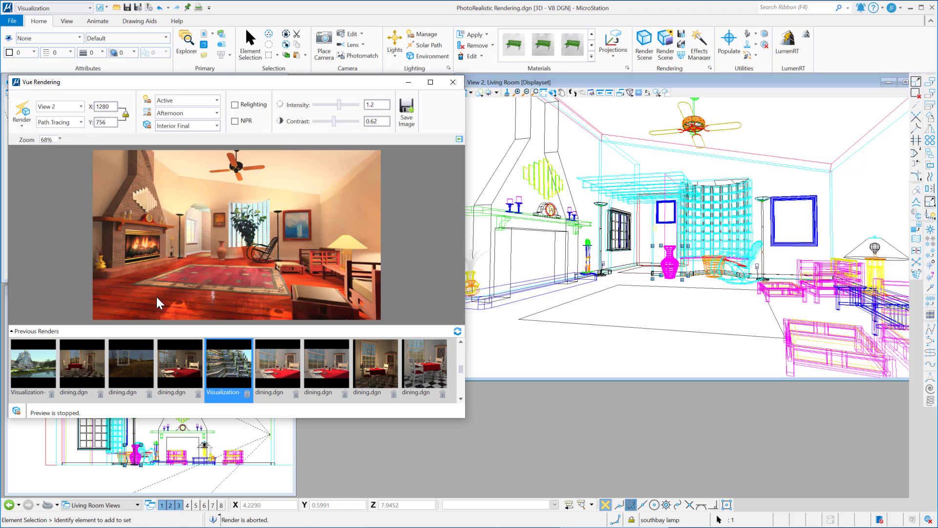
Step: Render the living room with Interior Final path tracing and view the preview at 100% zoom
left_click(22, 127)
left_click(30, 139)
left_click(21, 108)
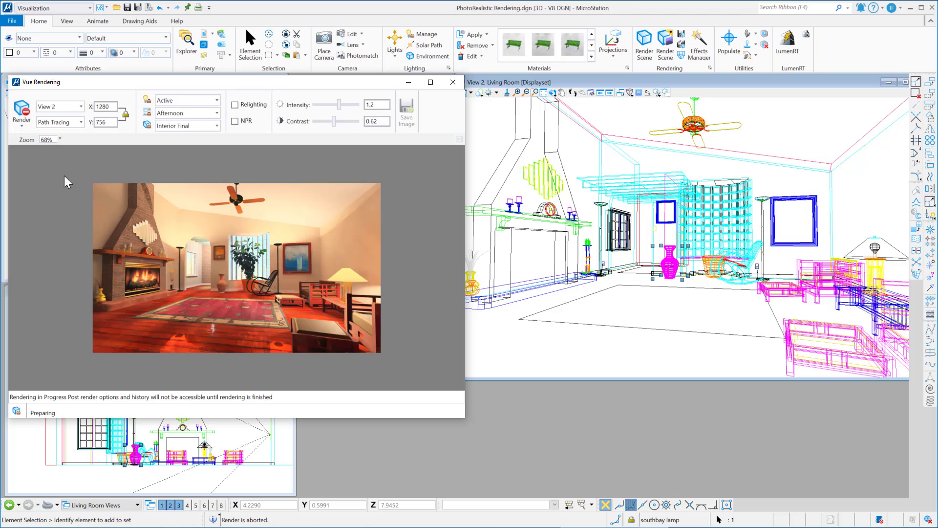
left_click(60, 139)
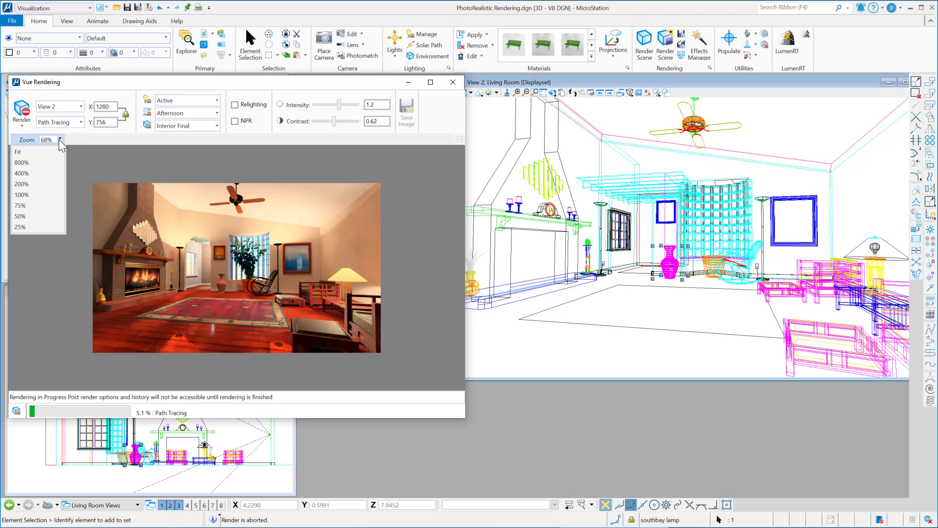
left_click(24, 195)
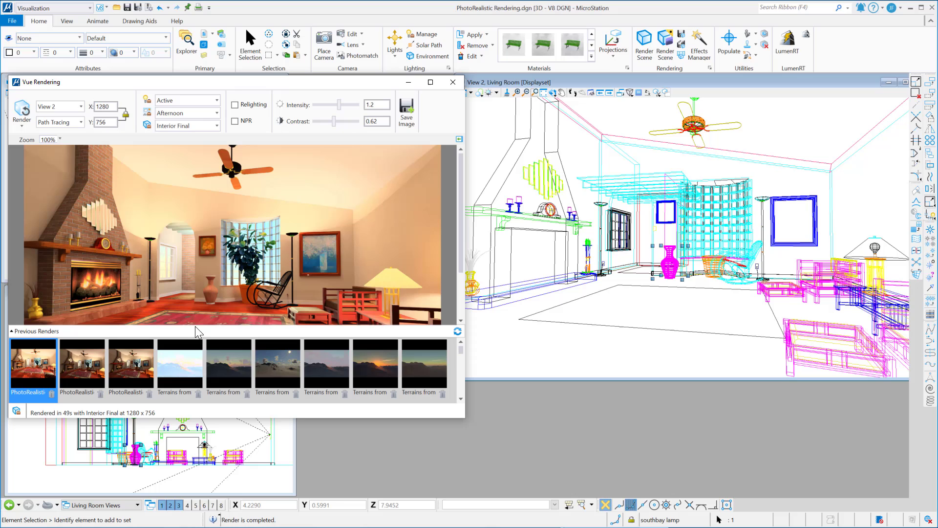
Step: Enlarge the Vue Rendering window and reopen the Post Render Settings panel beside the image
scroll(268, 266, "down", 2)
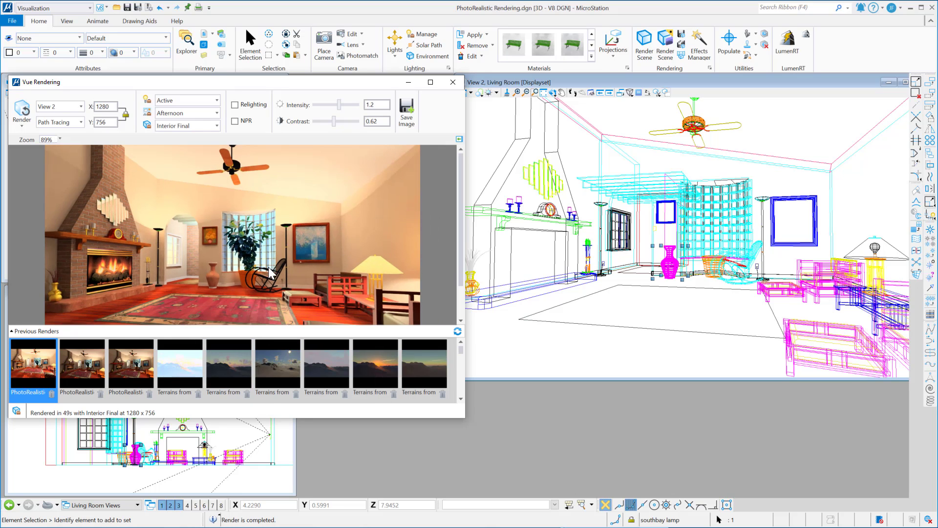
left_click_drag(464, 418, 553, 471)
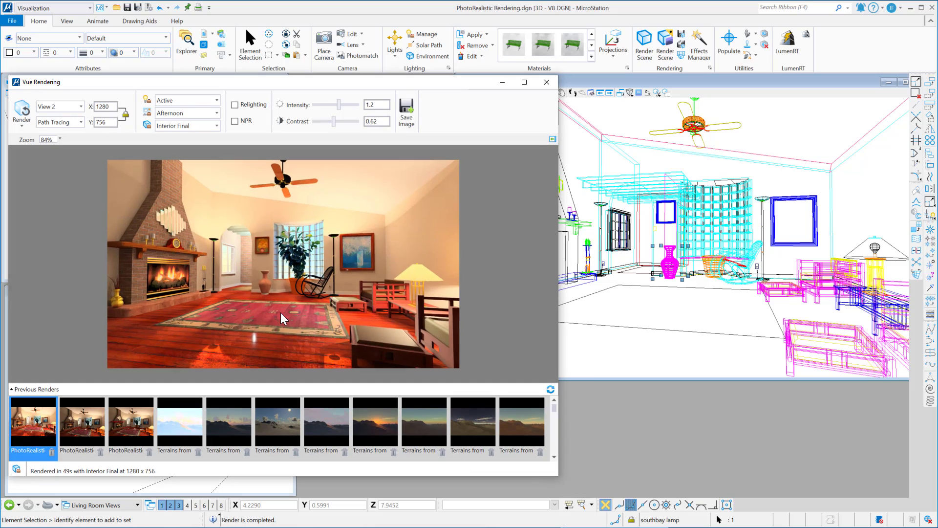
scroll(280, 312, "up", 2)
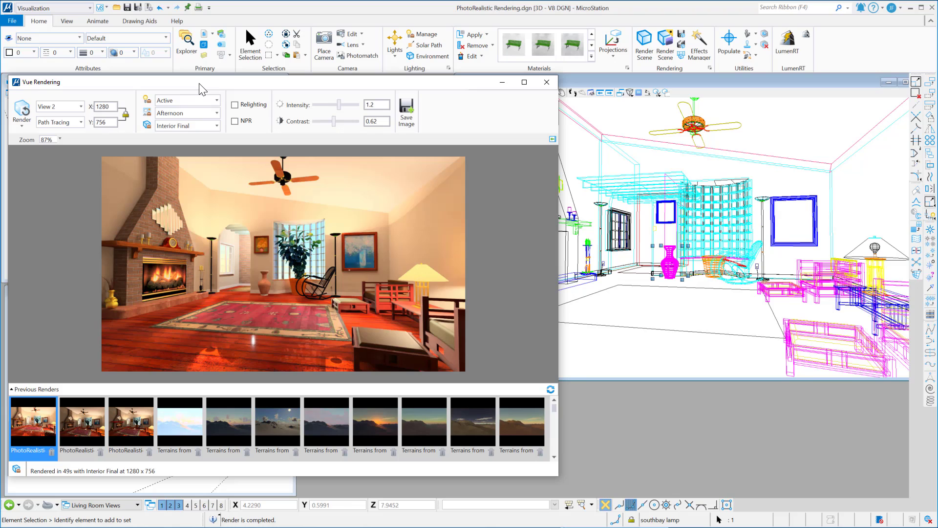
left_click(553, 140)
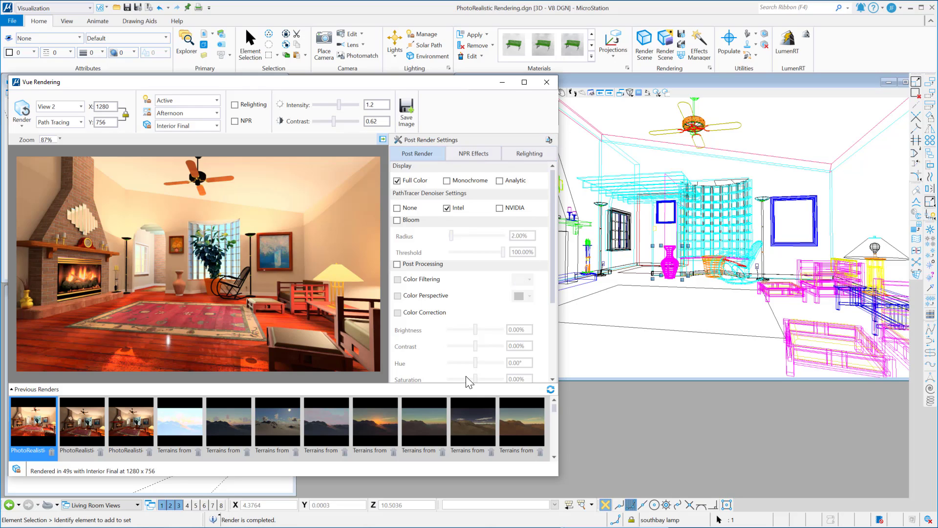
Step: Turn on Bloom with a 23.60% radius and a 79.63% threshold
left_click(397, 221)
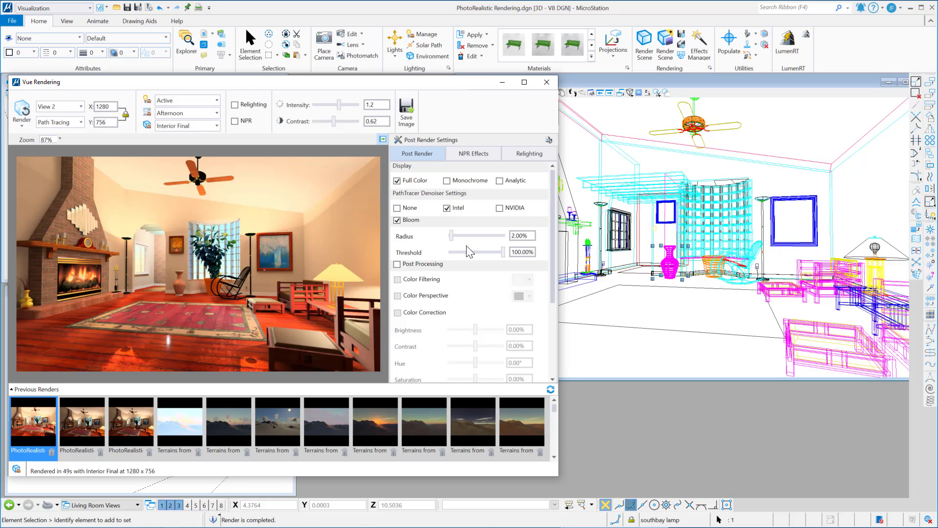
mouse_move(506, 253)
left_mouse_down()
mouse_move(475, 258)
mouse_move(484, 253)
mouse_move(454, 238)
mouse_move(492, 254)
left_mouse_up()
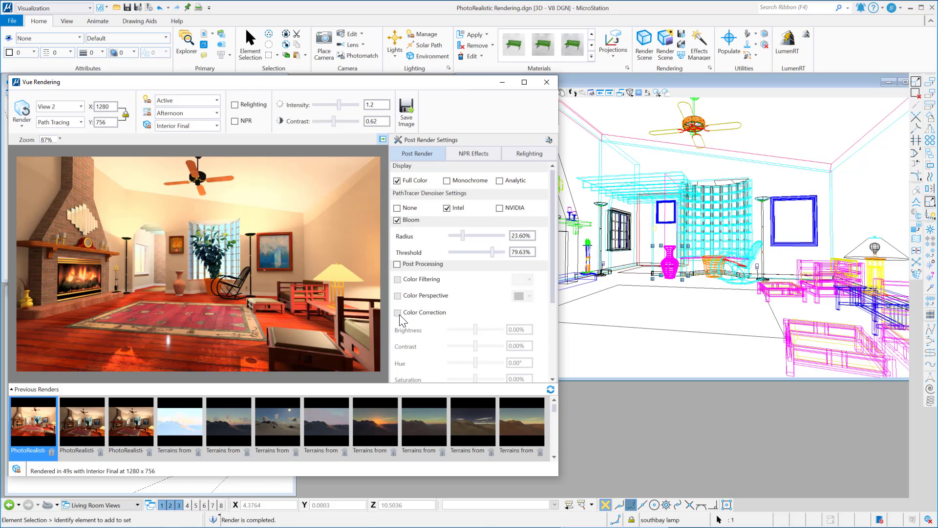
Step: Enable Post Processing and Color Correction, with saturation at 5.19% and gamma at 1.87
left_click(398, 265)
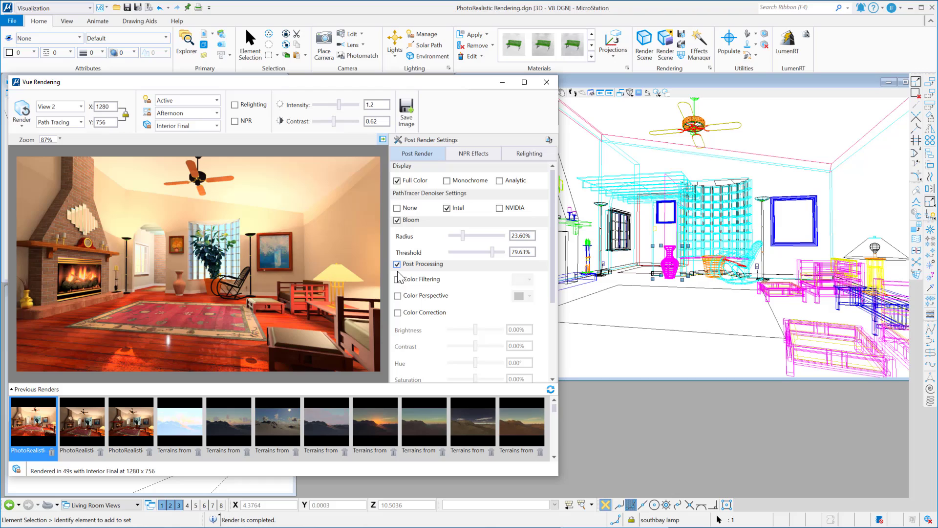
left_click(398, 313)
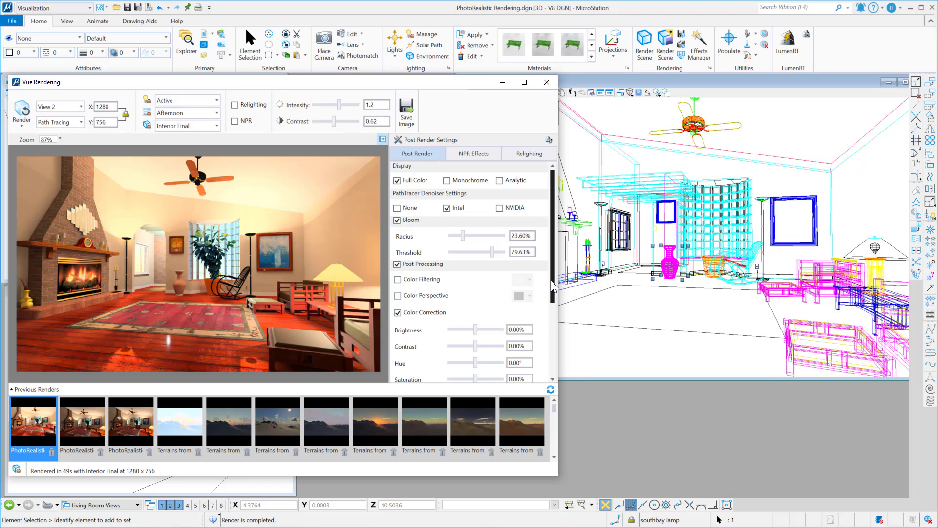
left_click_drag(550, 280, 547, 332)
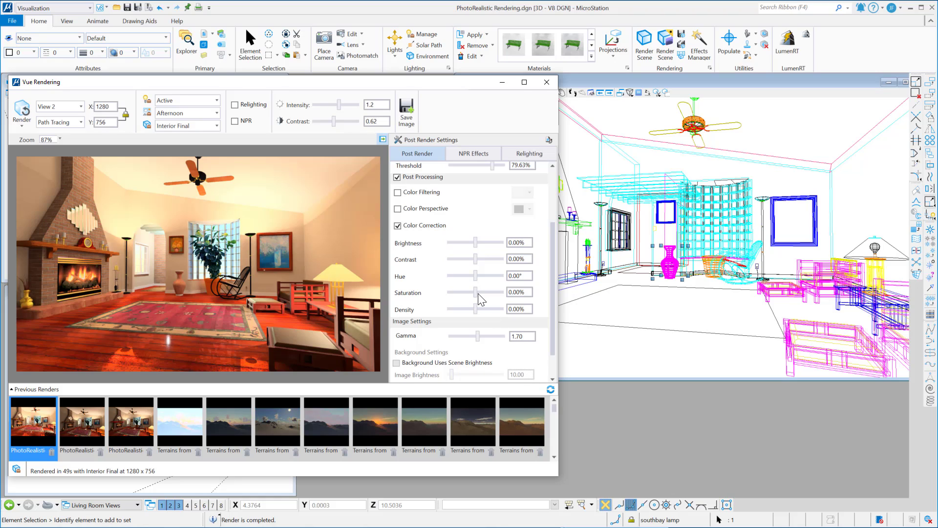
left_click_drag(475, 292, 480, 294)
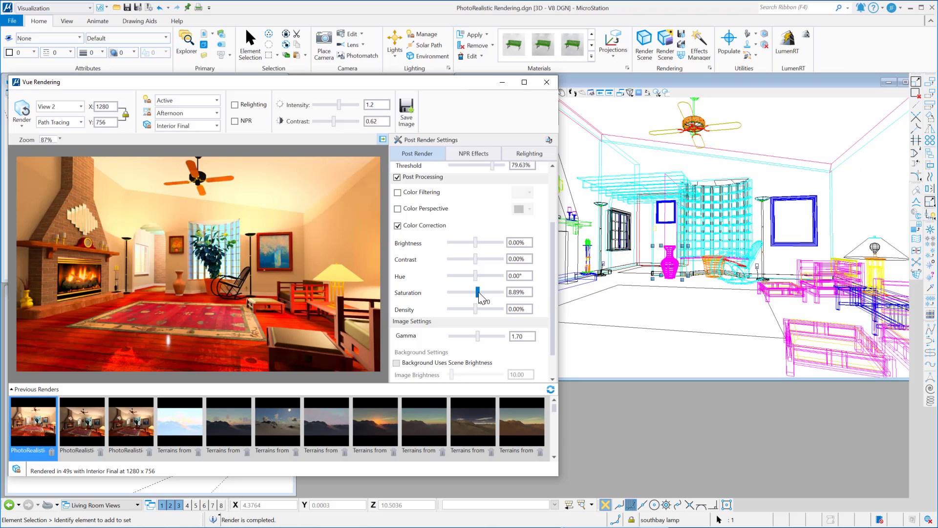
mouse_move(479, 337)
left_mouse_down()
mouse_move(496, 337)
mouse_move(483, 342)
left_mouse_up()
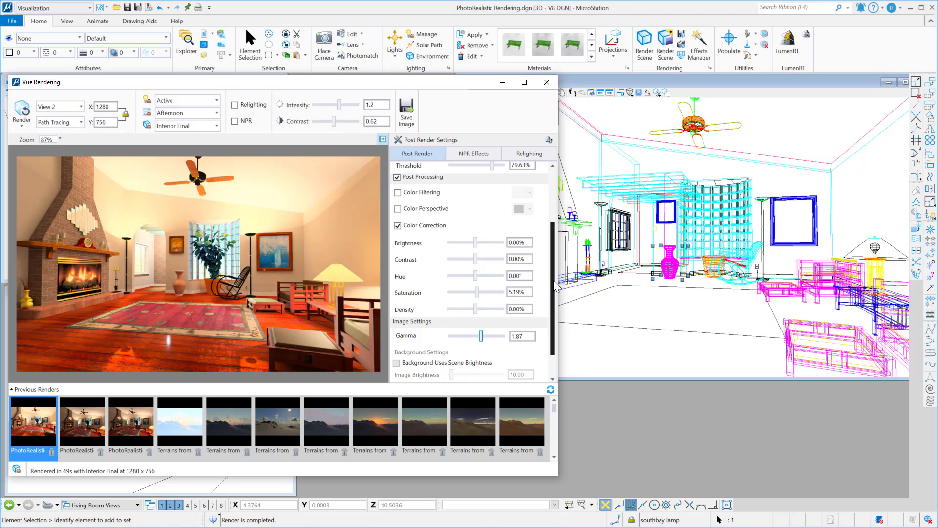